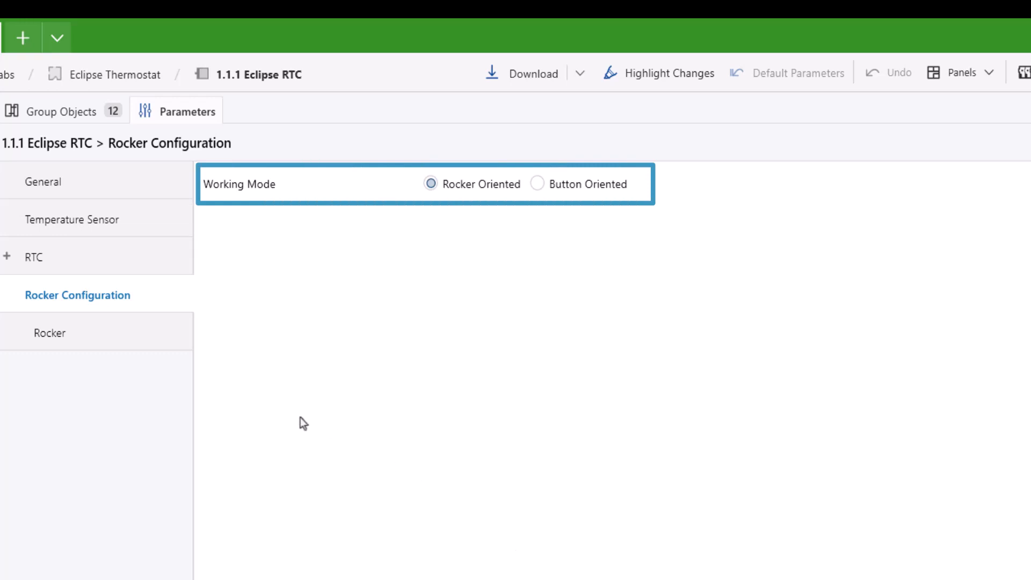
# - Set the Rocker Function to Switch in the Rocker parameters of the Eclipse RTC device
pyautogui.click(48, 333)
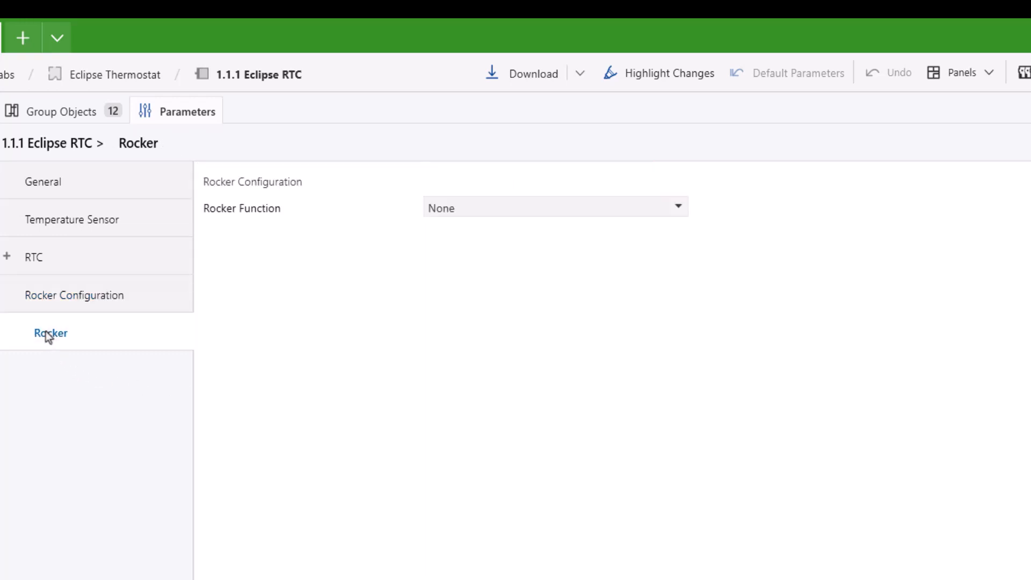
pyautogui.click(520, 219)
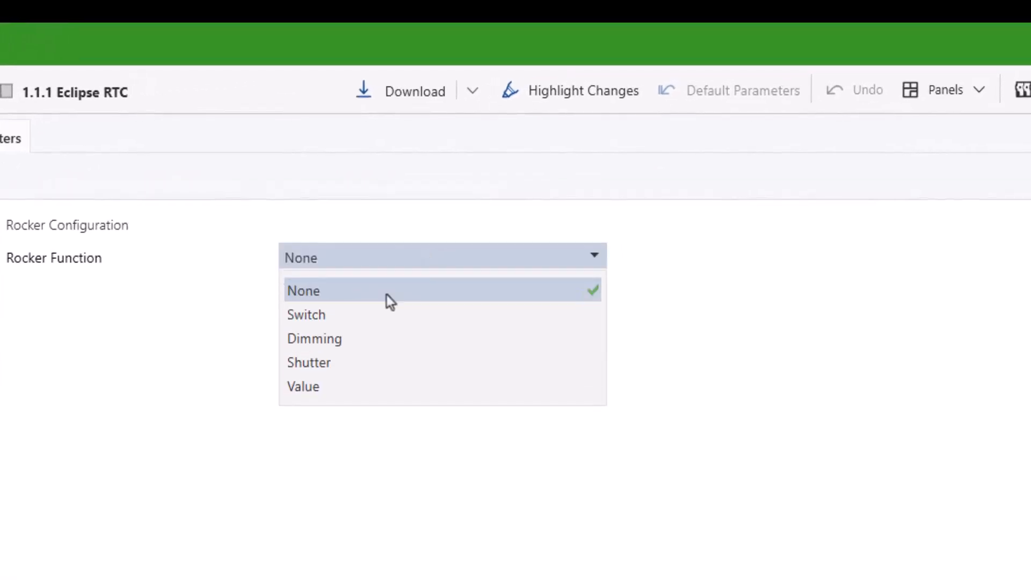
pyautogui.click(379, 320)
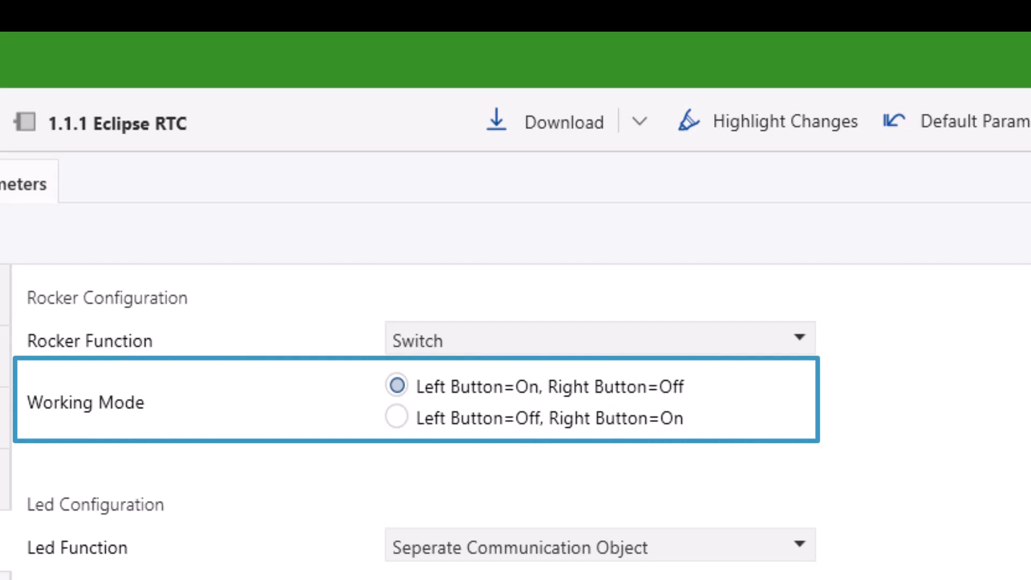
# - Change the Rocker Function to Dimming, followed by Shutter, to bring up each function's parameters
pyautogui.click(775, 343)
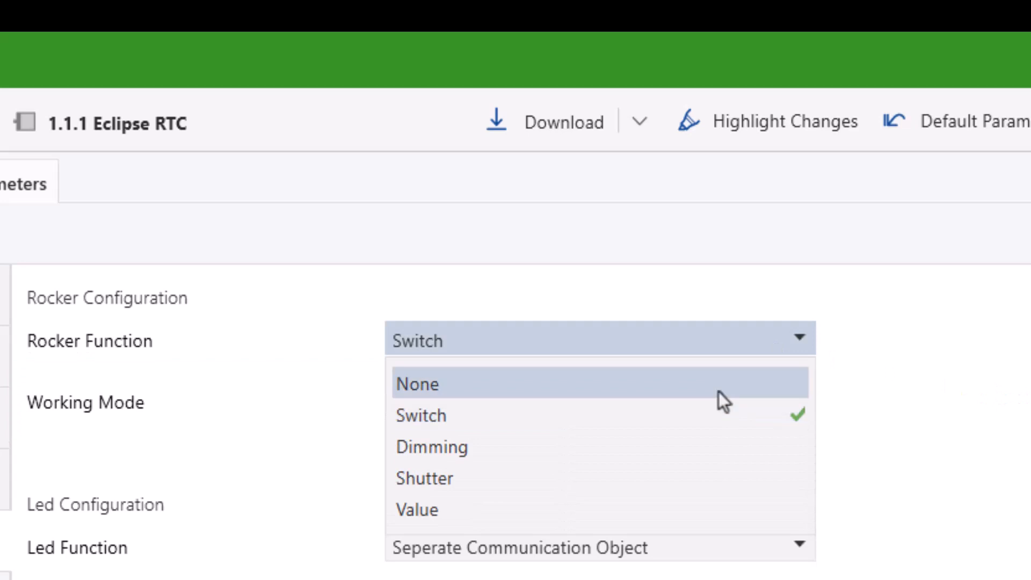
pyautogui.click(667, 446)
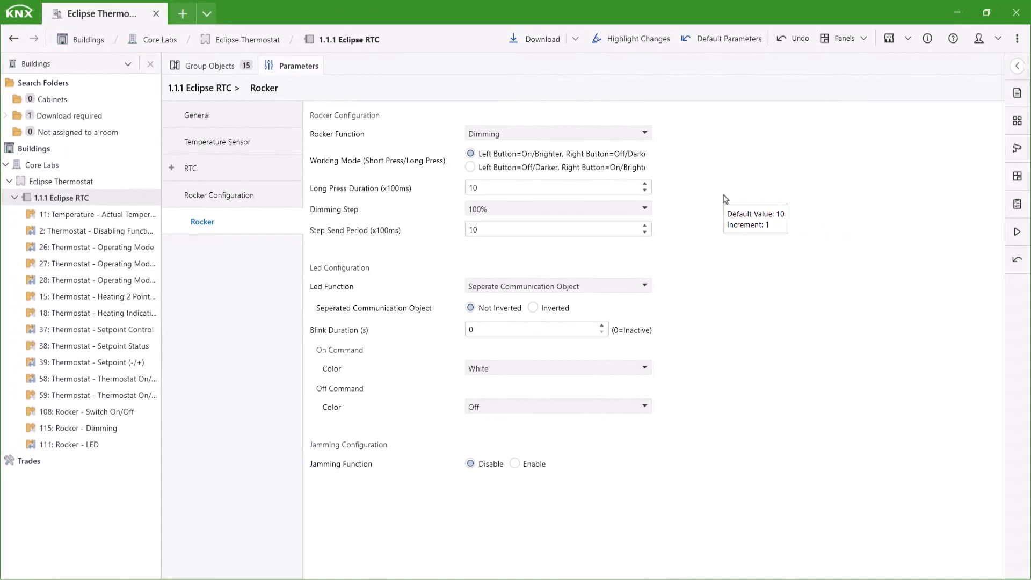
pyautogui.click(626, 135)
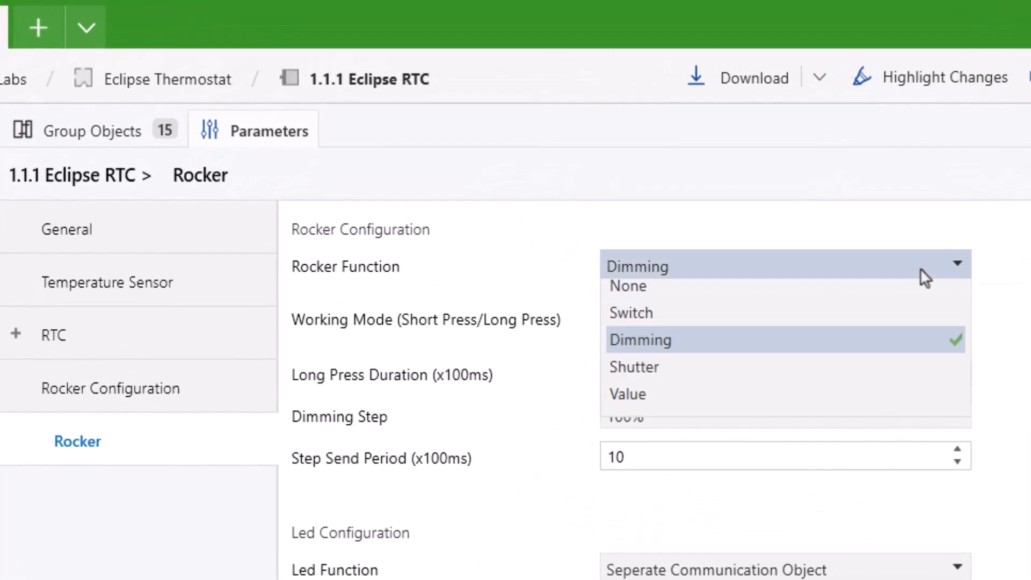
pyautogui.click(839, 392)
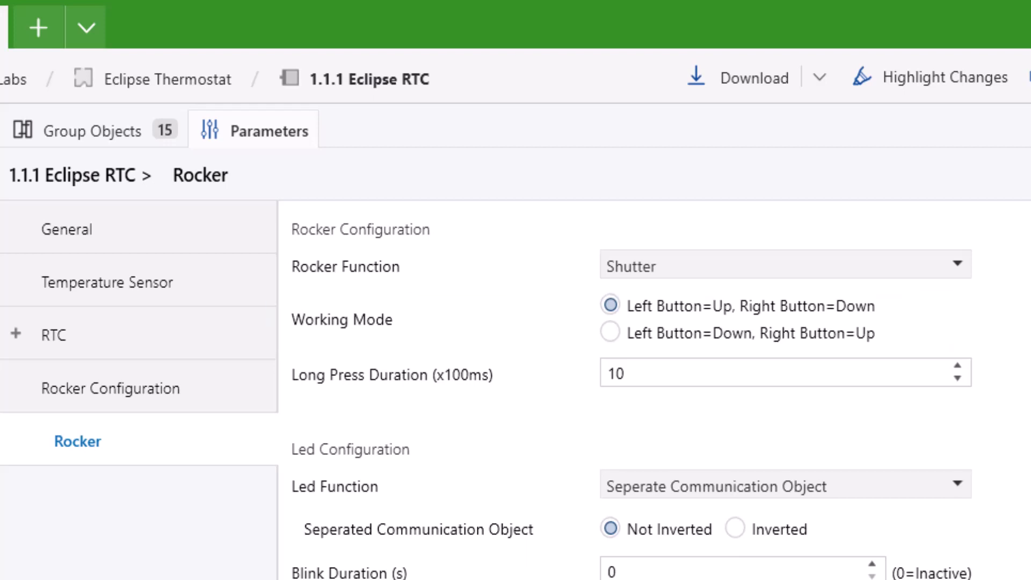
# - Set the Rocker Function to Value and review the options for Value Data Type, Value 1 and Value 2
pyautogui.click(959, 266)
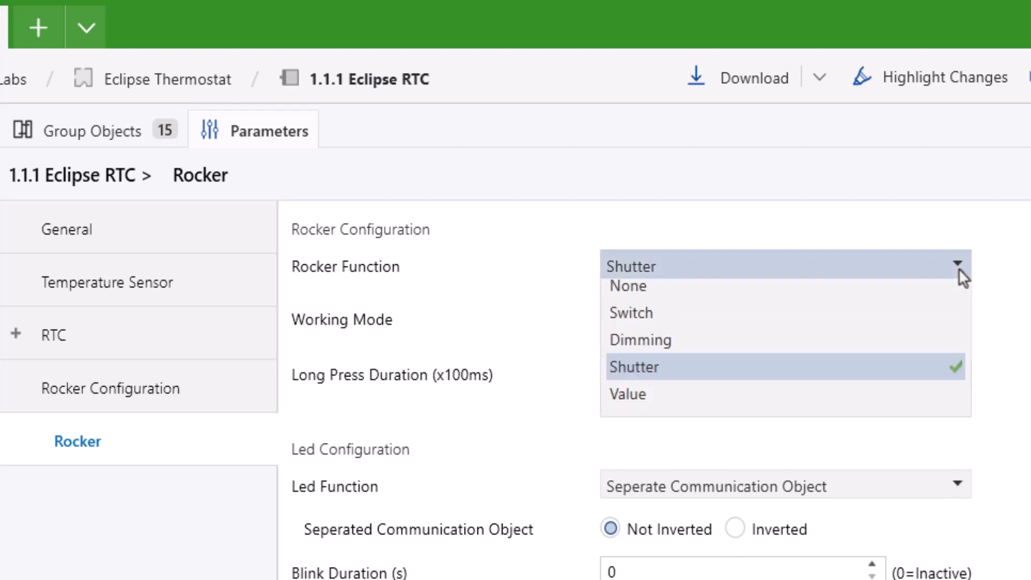
pyautogui.click(768, 411)
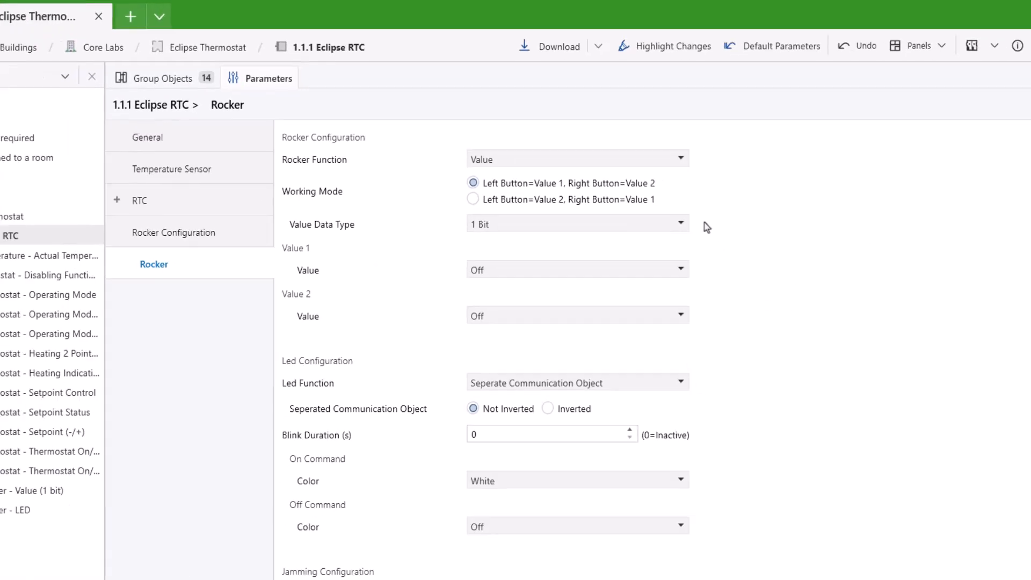
pyautogui.click(683, 225)
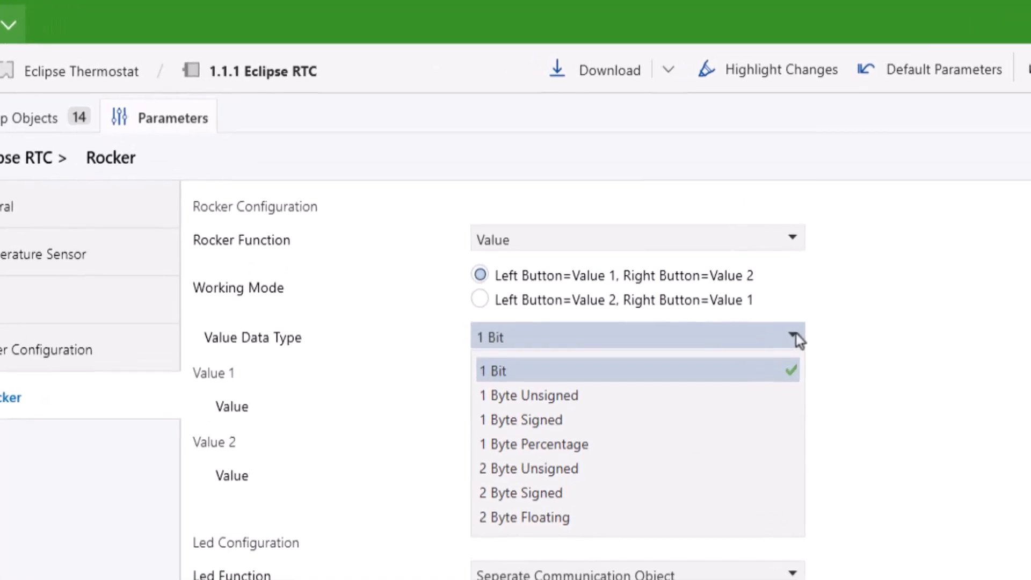
pyautogui.click(795, 333)
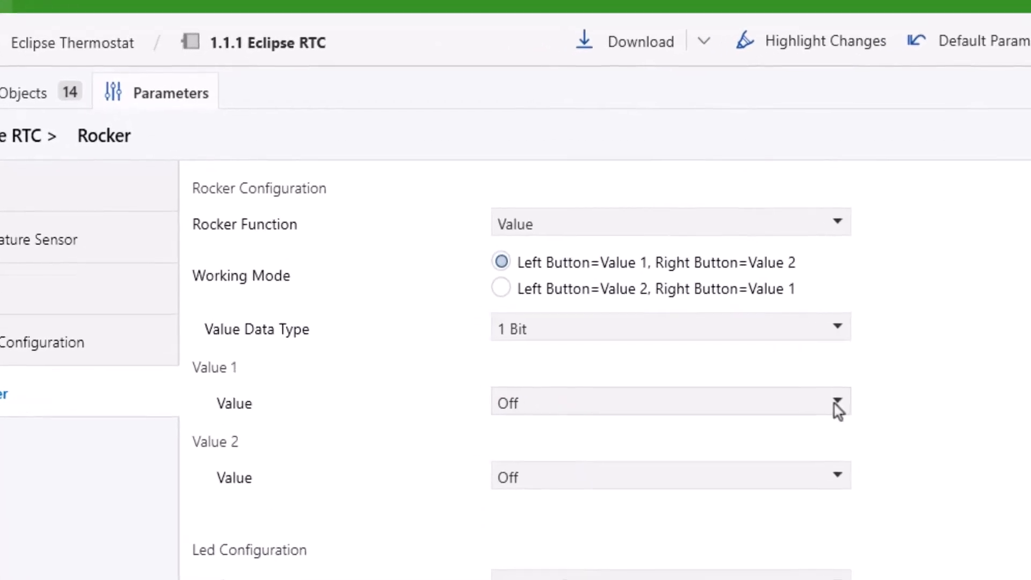
pyautogui.click(786, 406)
pyautogui.click(788, 407)
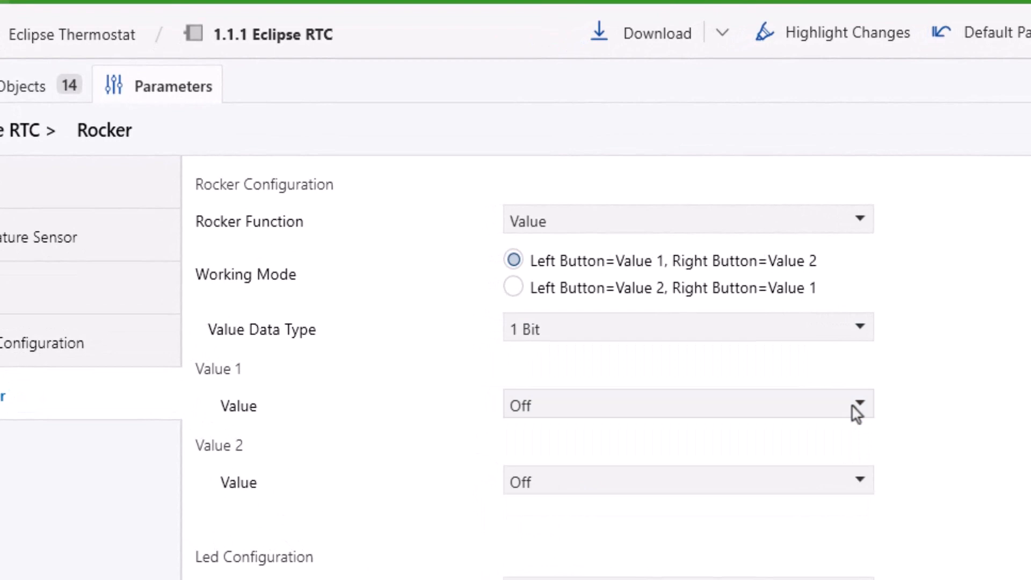
pyautogui.click(777, 482)
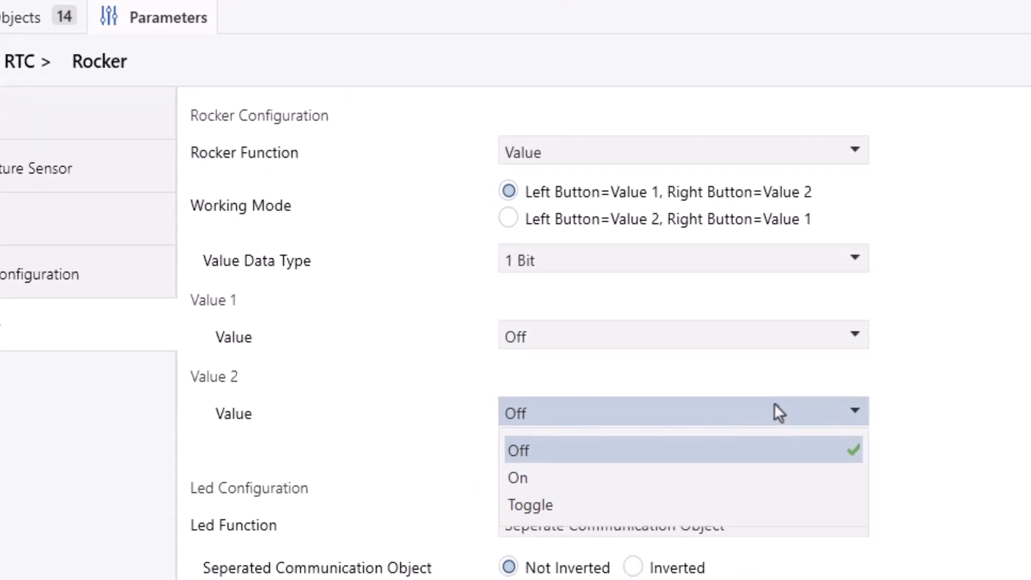
pyautogui.click(778, 412)
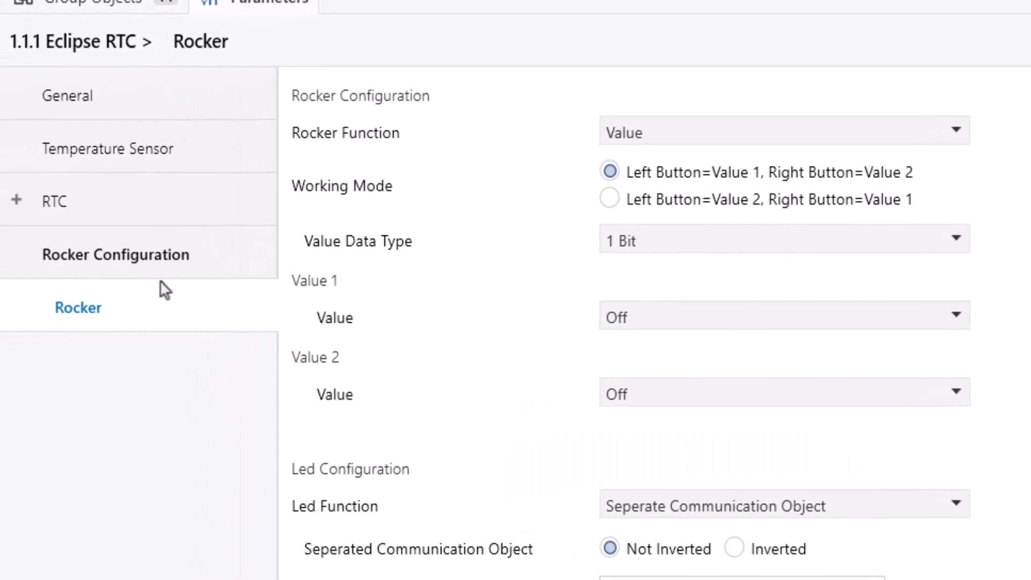
# - Set the Rocker Configuration working mode to Button Oriented and Button 1's function to Switch
pyautogui.click(115, 263)
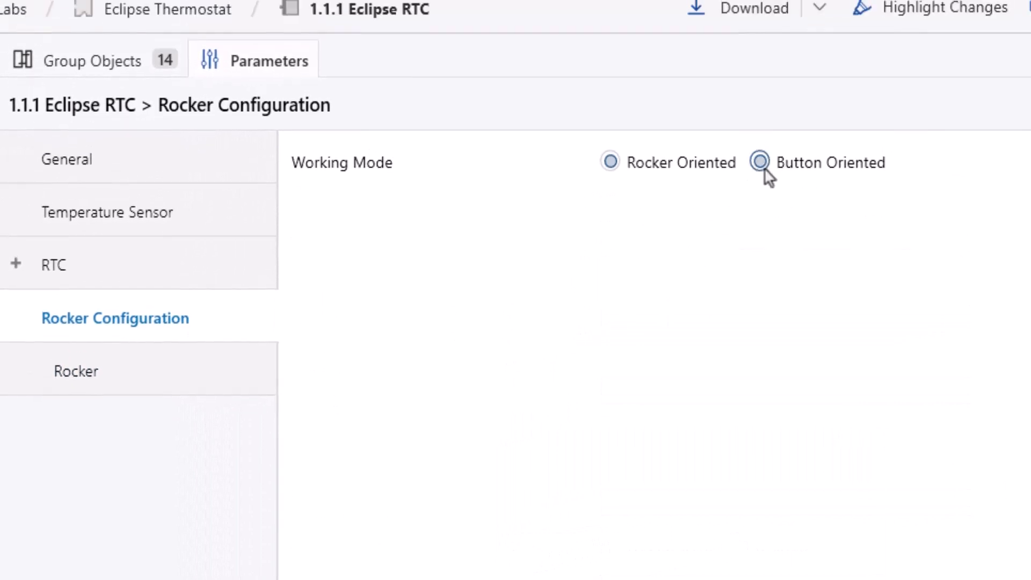
pyautogui.click(761, 164)
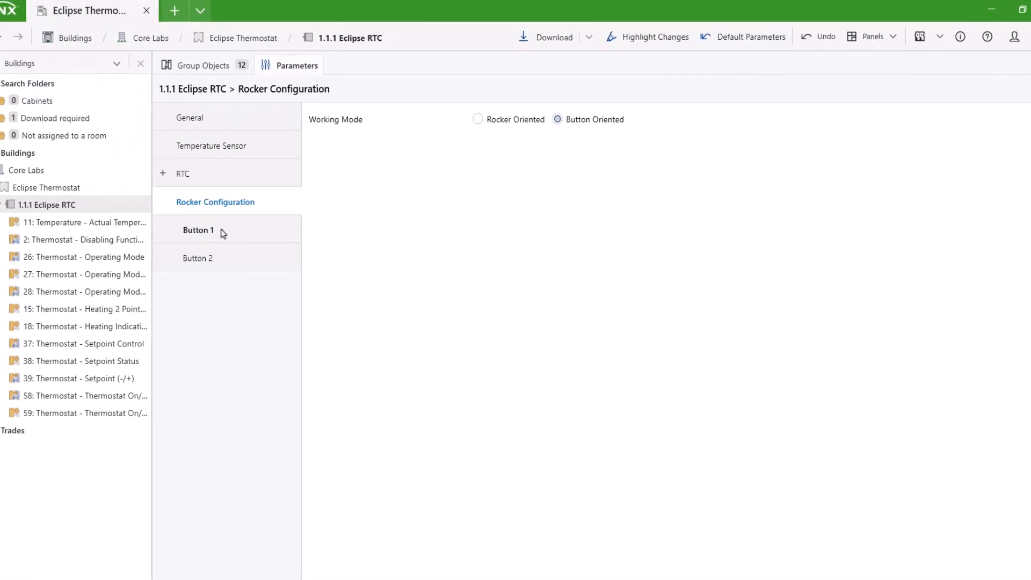
pyautogui.click(199, 230)
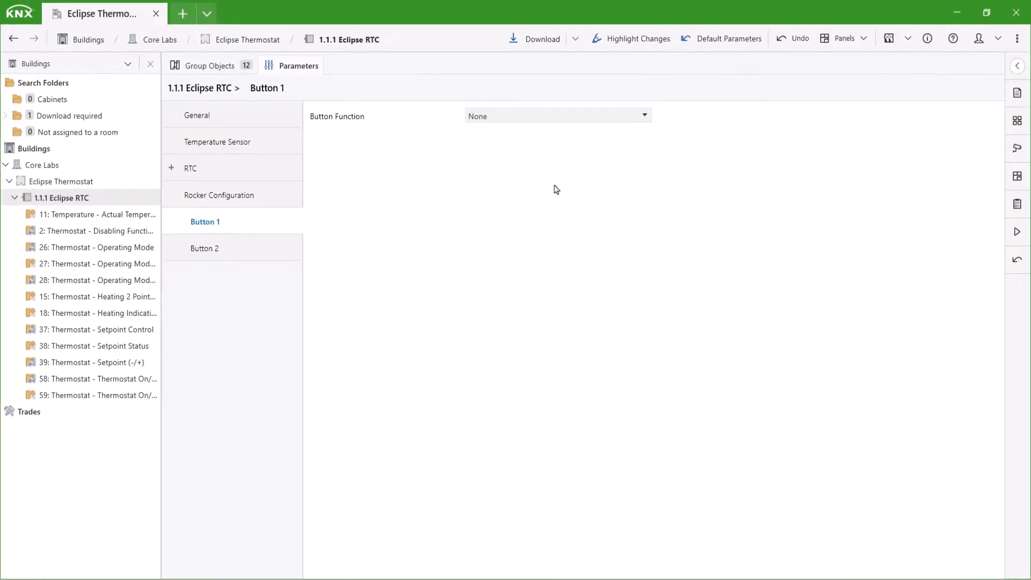
pyautogui.click(644, 117)
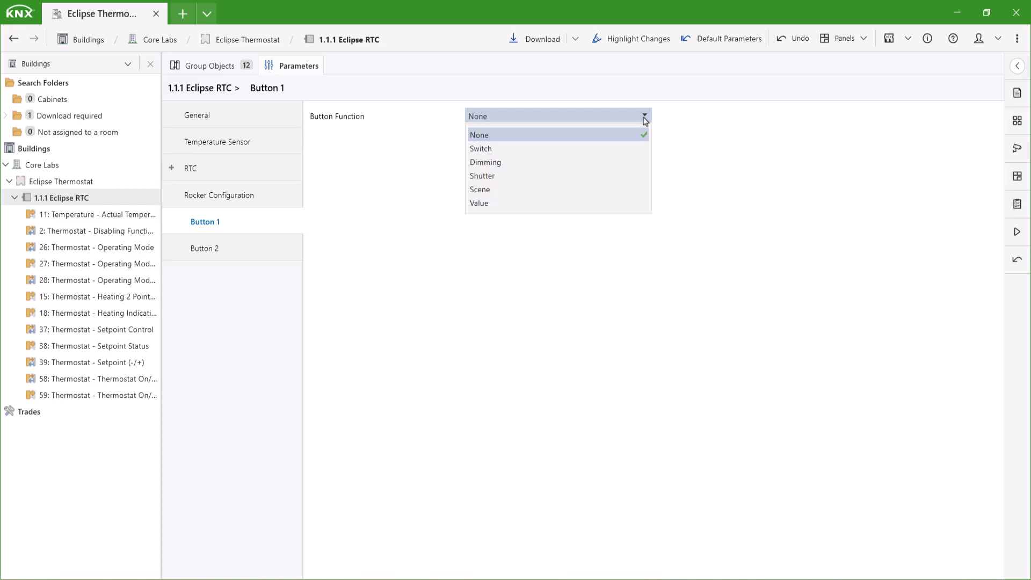
pyautogui.click(623, 147)
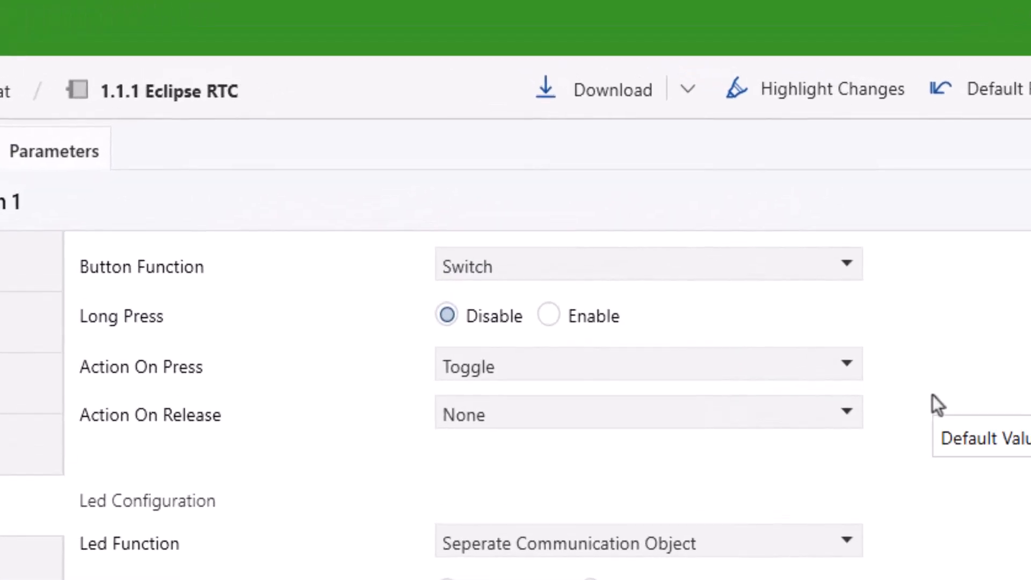
# - Enable Long Press for Button 1 and review the Short Press Function and Long Press Function settings
pyautogui.click(556, 315)
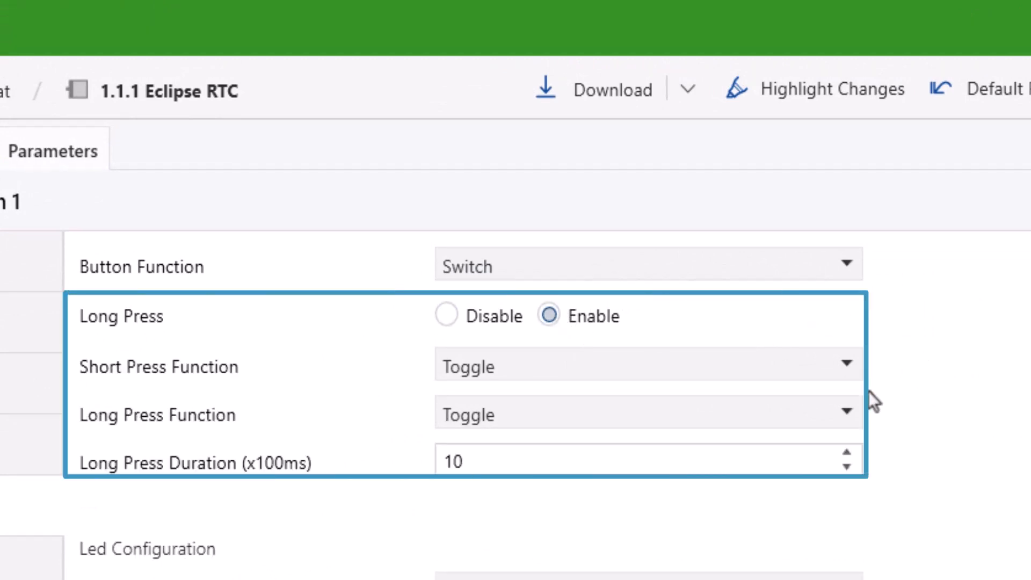
pyautogui.click(834, 364)
pyautogui.click(834, 364)
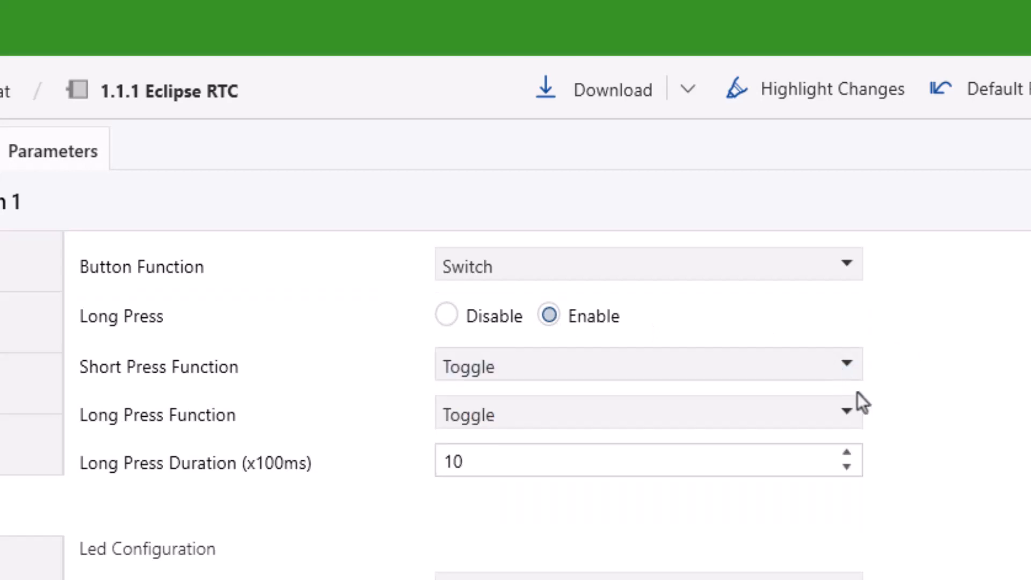
pyautogui.click(847, 410)
pyautogui.click(847, 410)
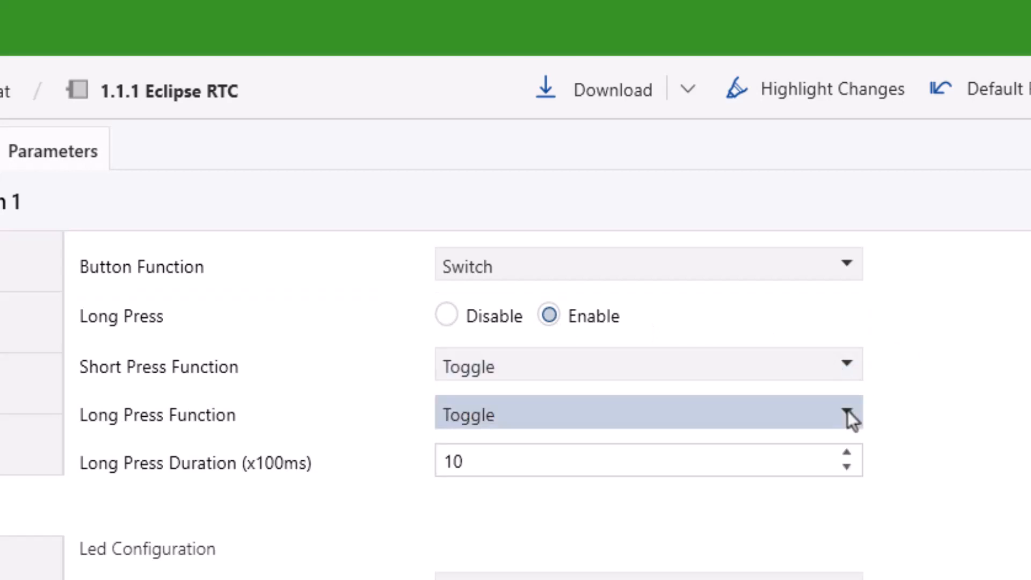
# - Disable Long Press for Button 1 and review the Action On Press and Action On Release options
pyautogui.click(446, 317)
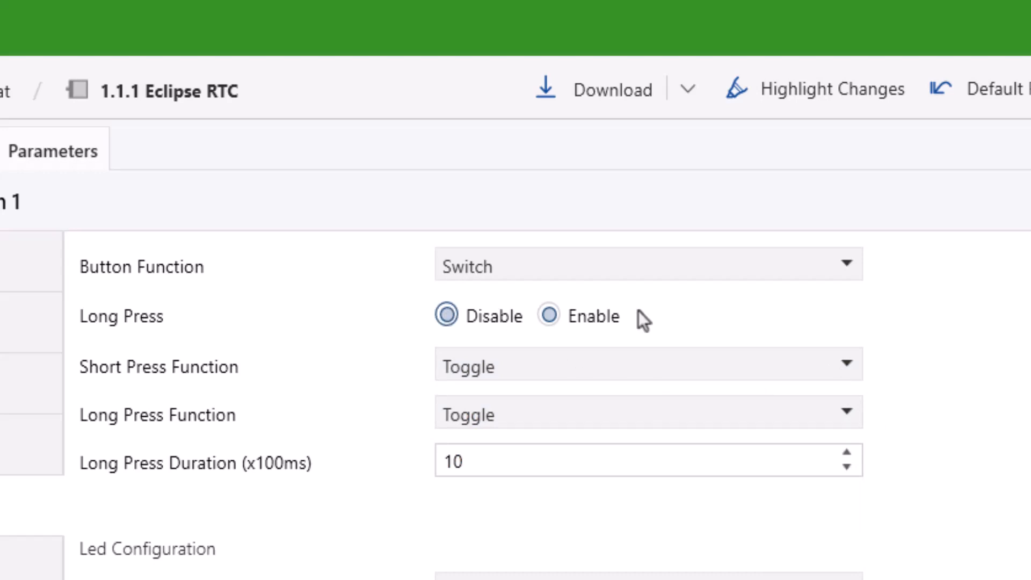
pyautogui.click(845, 363)
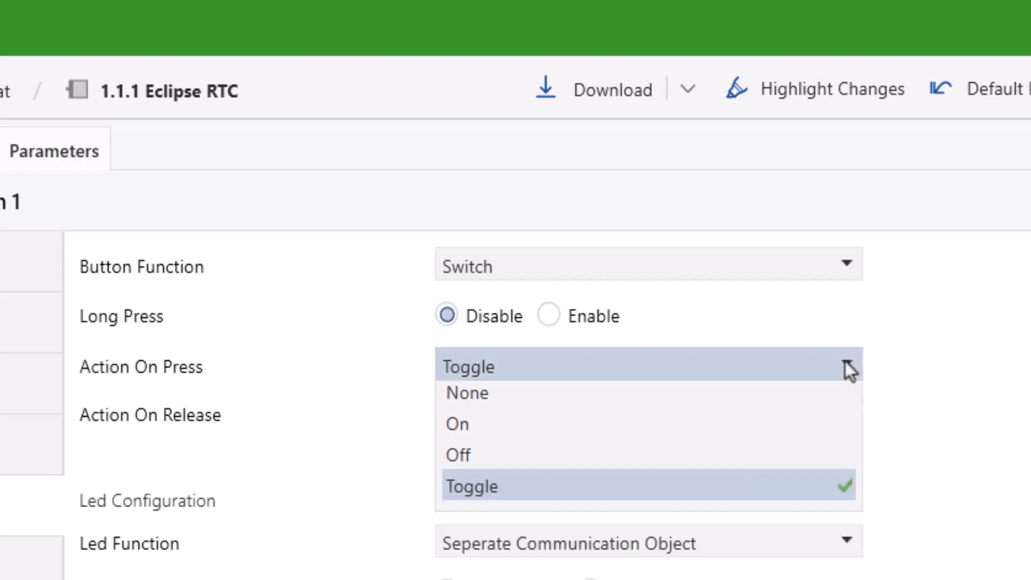
pyautogui.click(844, 362)
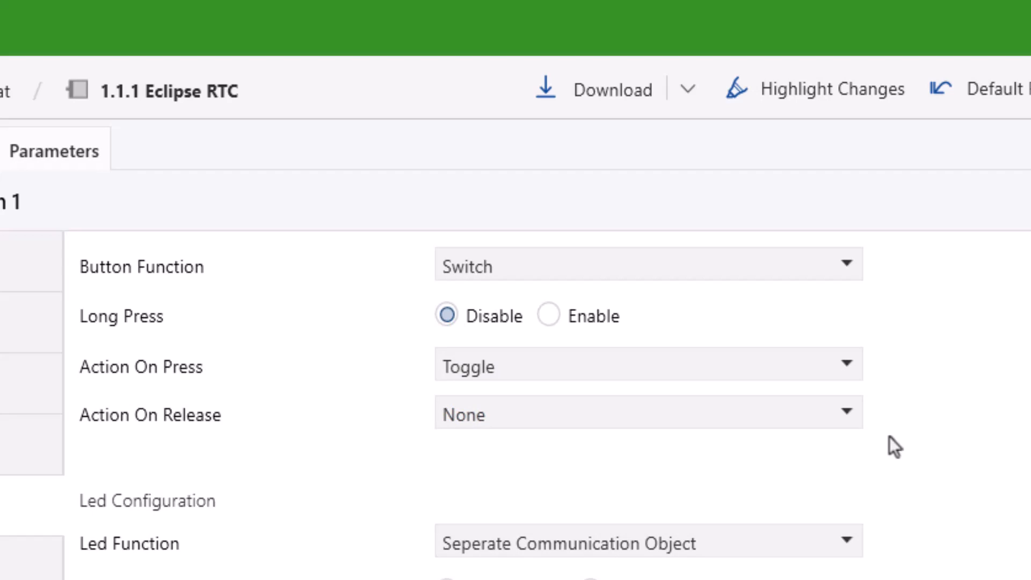
pyautogui.click(846, 416)
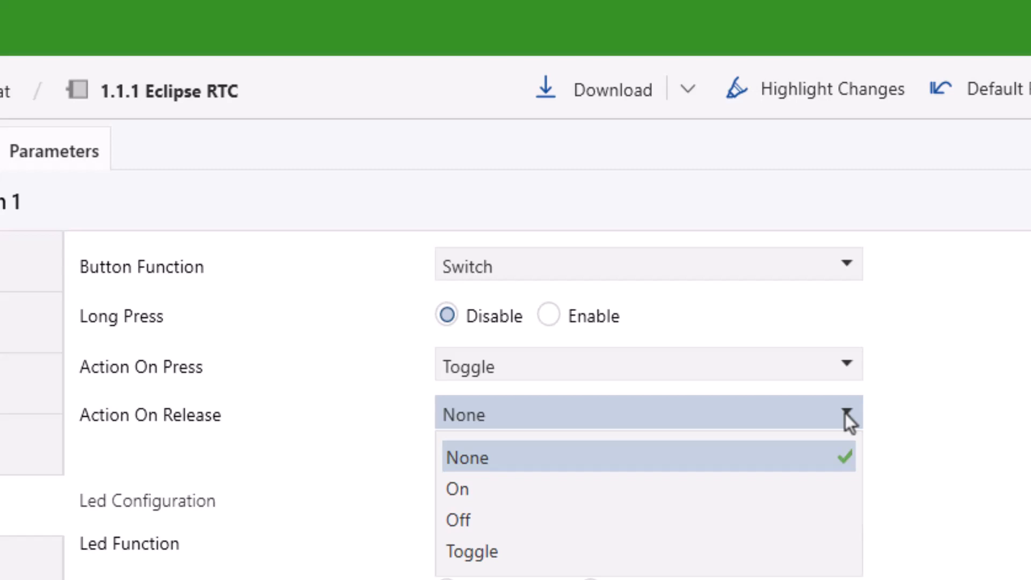
pyautogui.click(846, 417)
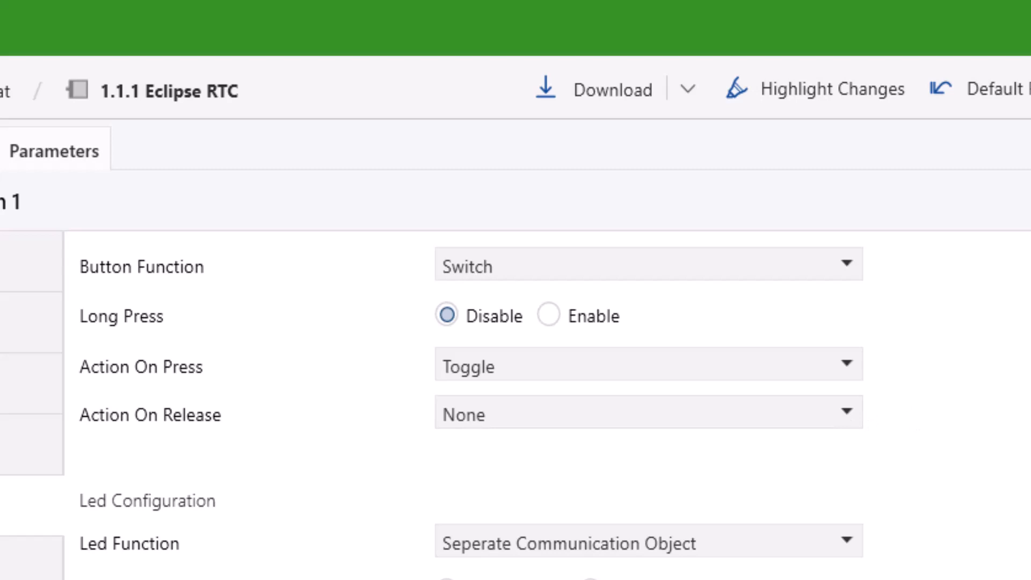
# - Set Button 1's function to Dimming and review the options for Action On Short Press and Dim Direction On Long Press
pyautogui.click(843, 260)
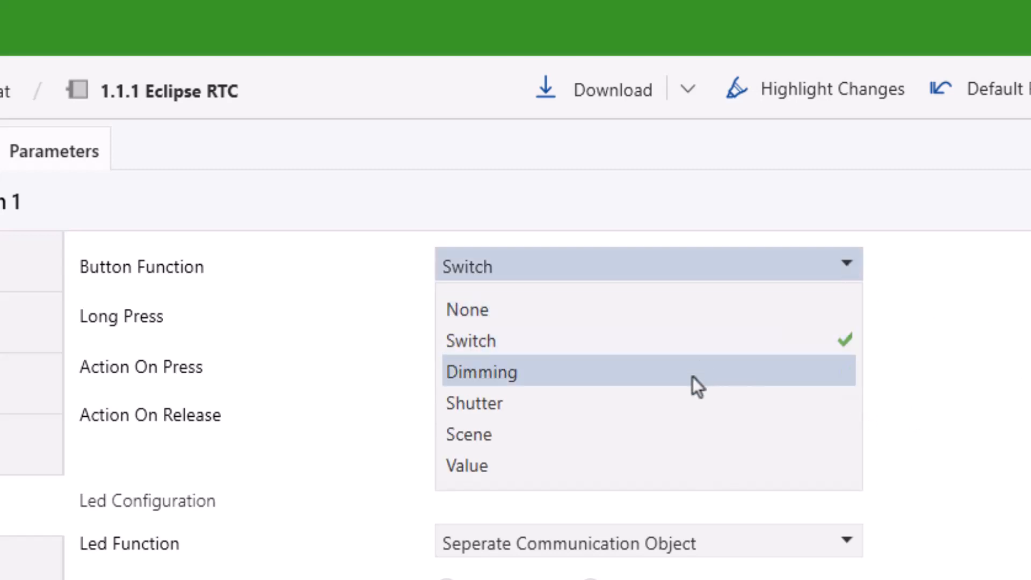
pyautogui.click(692, 376)
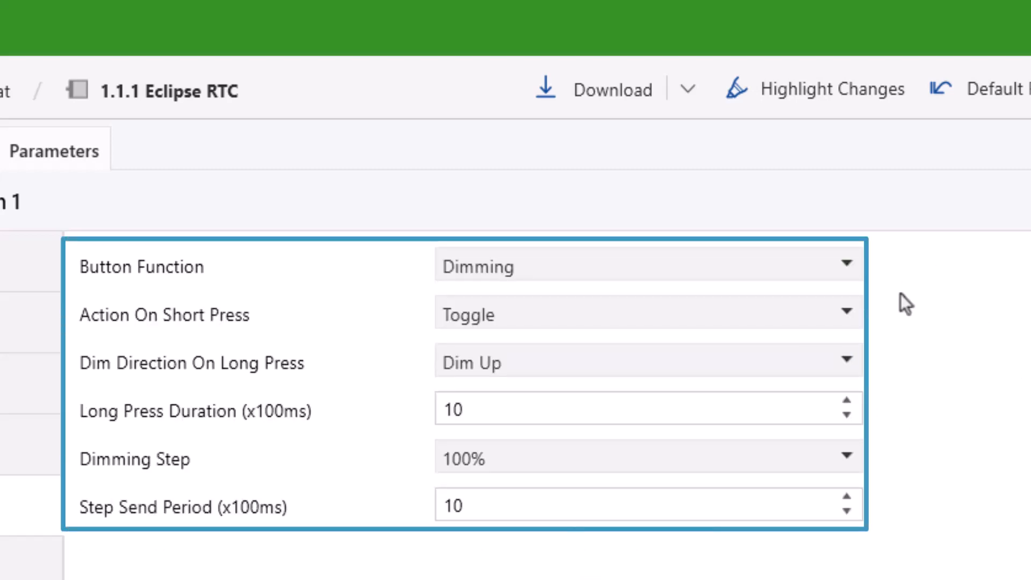
pyautogui.click(846, 316)
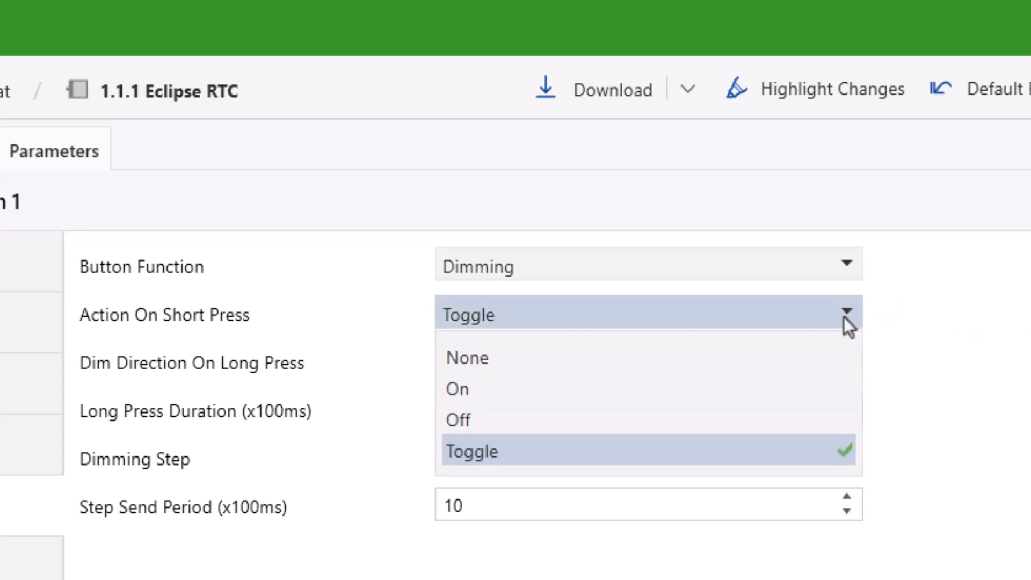
pyautogui.click(843, 316)
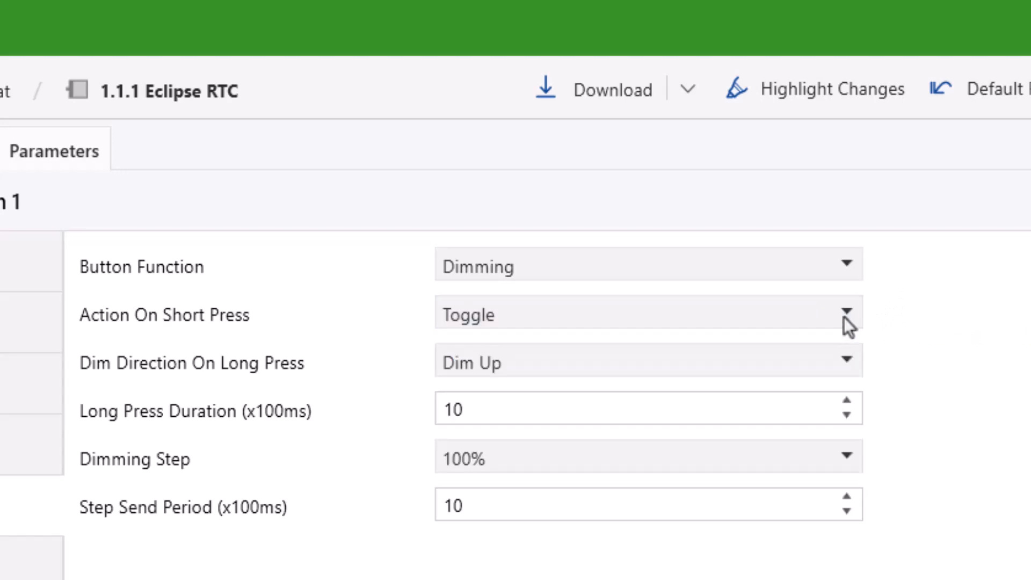
pyautogui.click(846, 363)
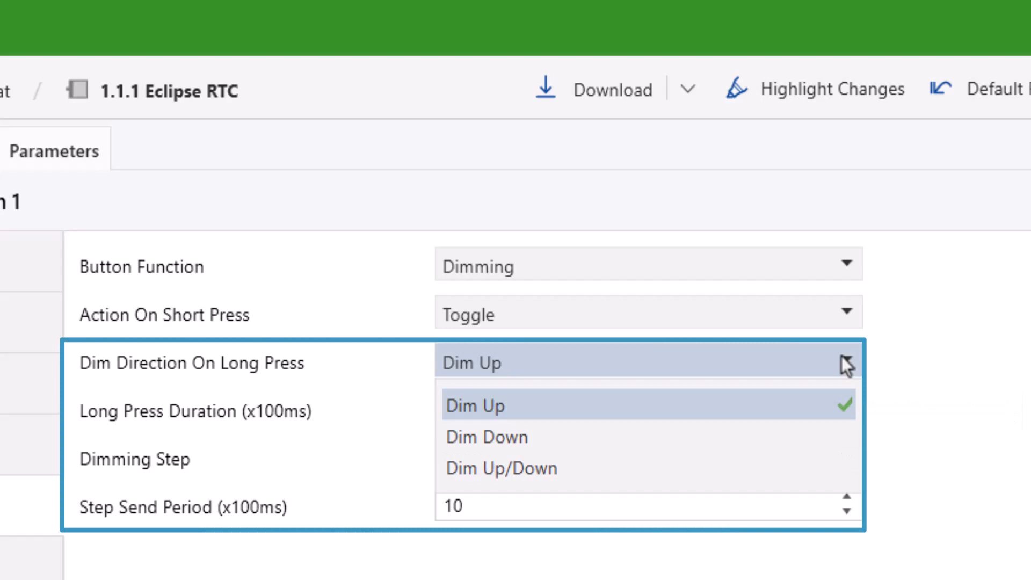
pyautogui.click(841, 356)
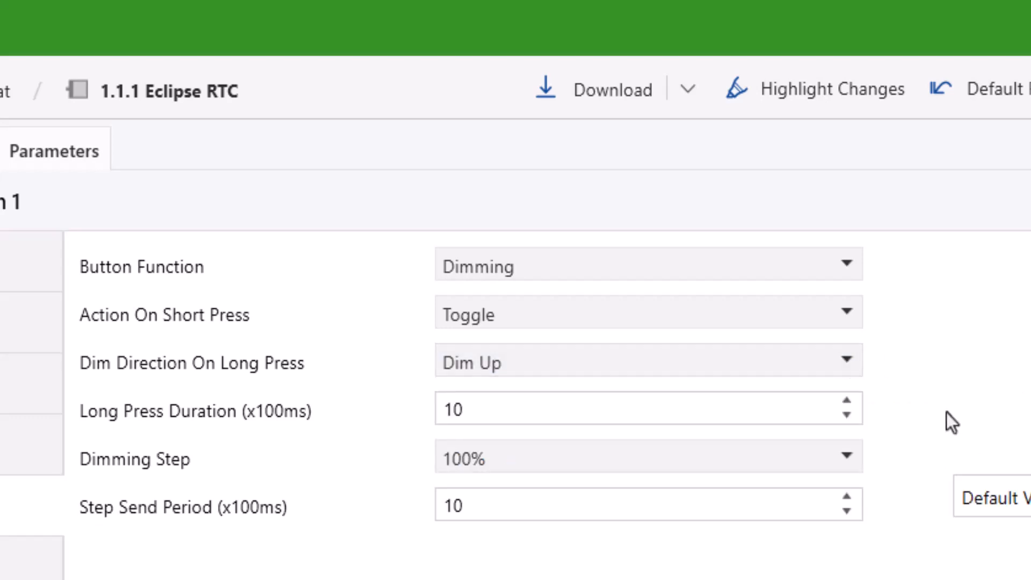
# - Set Button 1's Button Function to Shutter
pyautogui.click(800, 262)
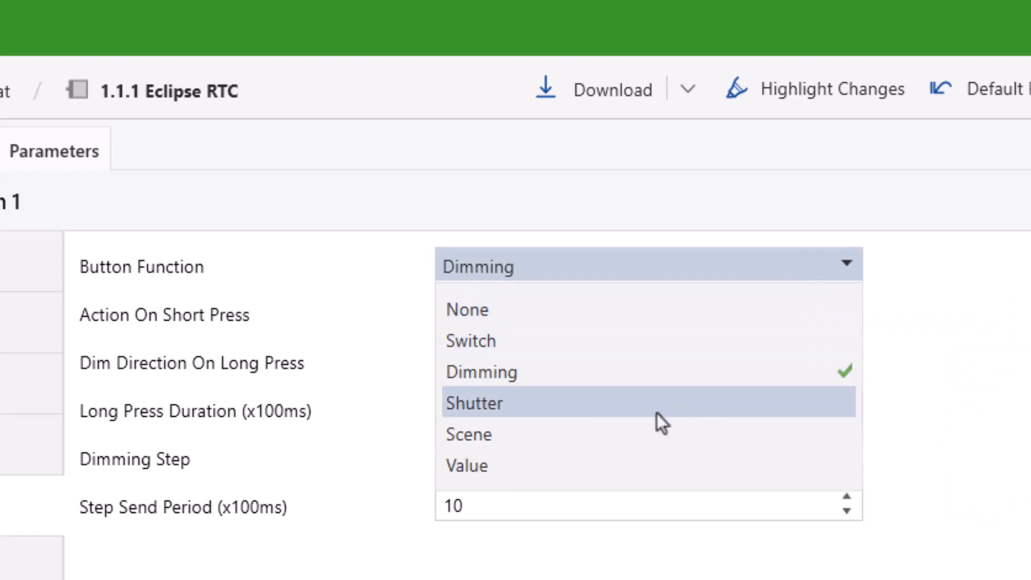
pyautogui.click(656, 413)
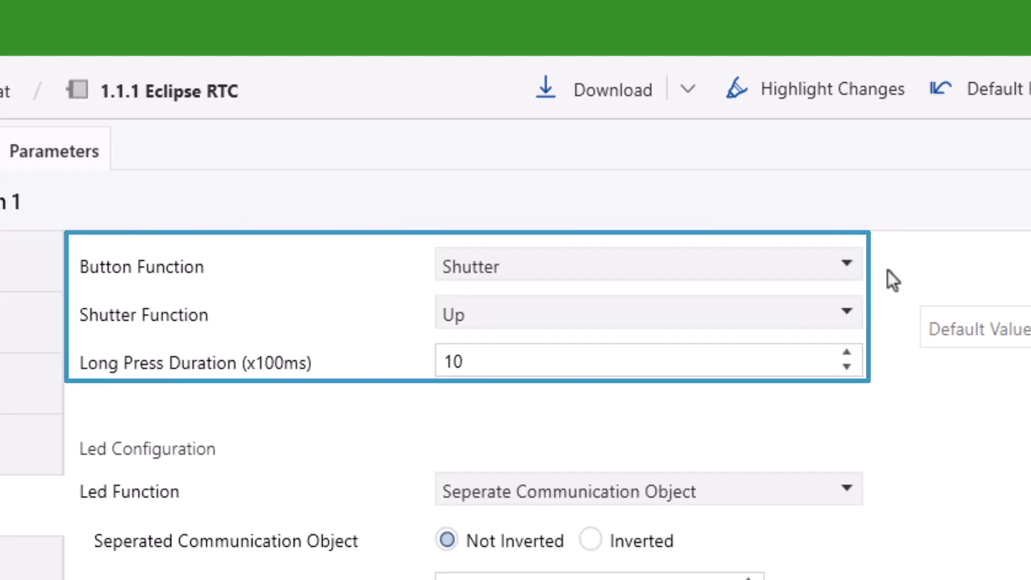
# - Review the options available for Button 1's Shutter Function
pyautogui.click(843, 315)
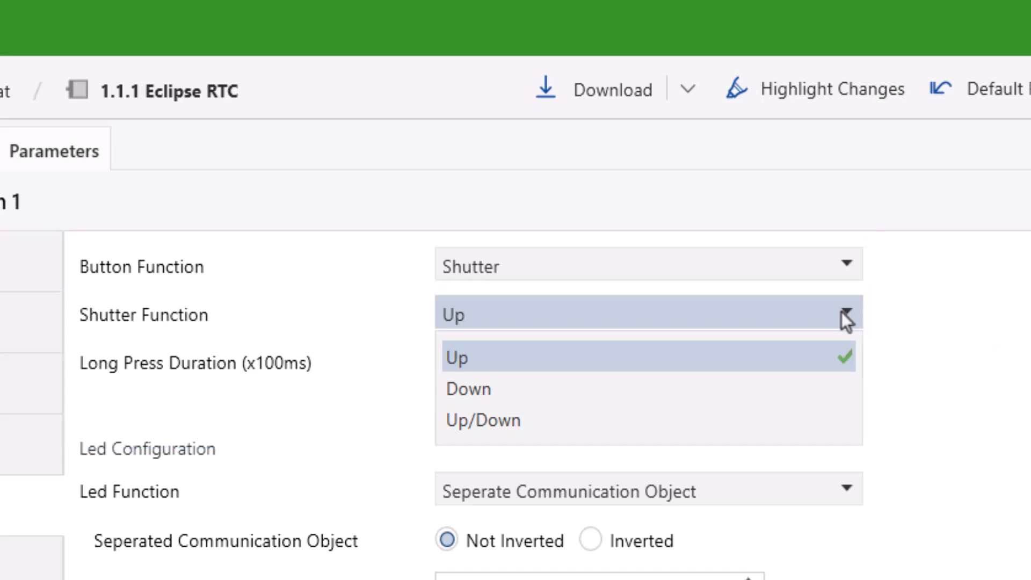
pyautogui.click(882, 352)
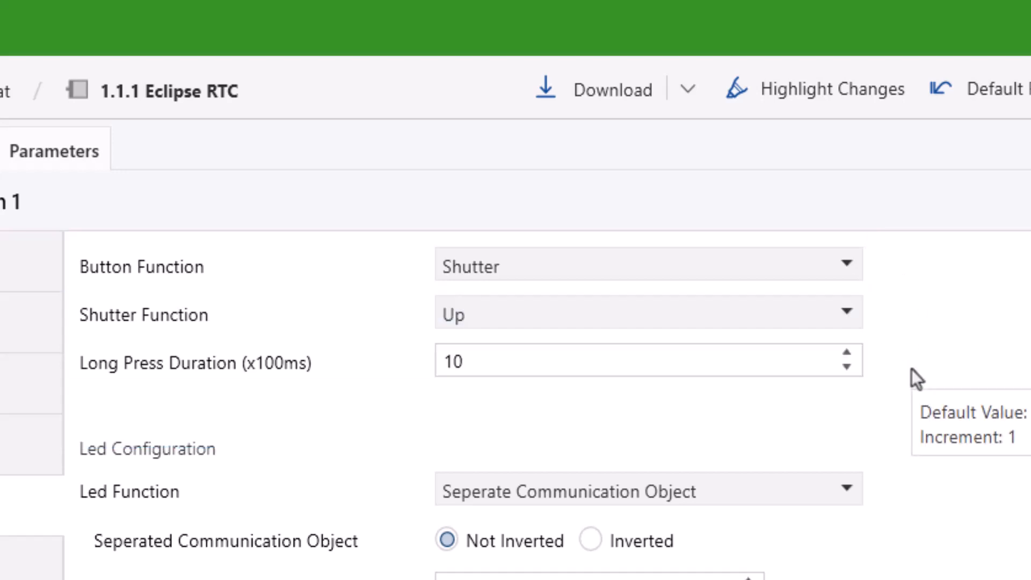
# - Set Button 1's Button Function to Scene and its Mode to Send Scene and Save at Long Press
pyautogui.click(847, 269)
pyautogui.press('Escape')
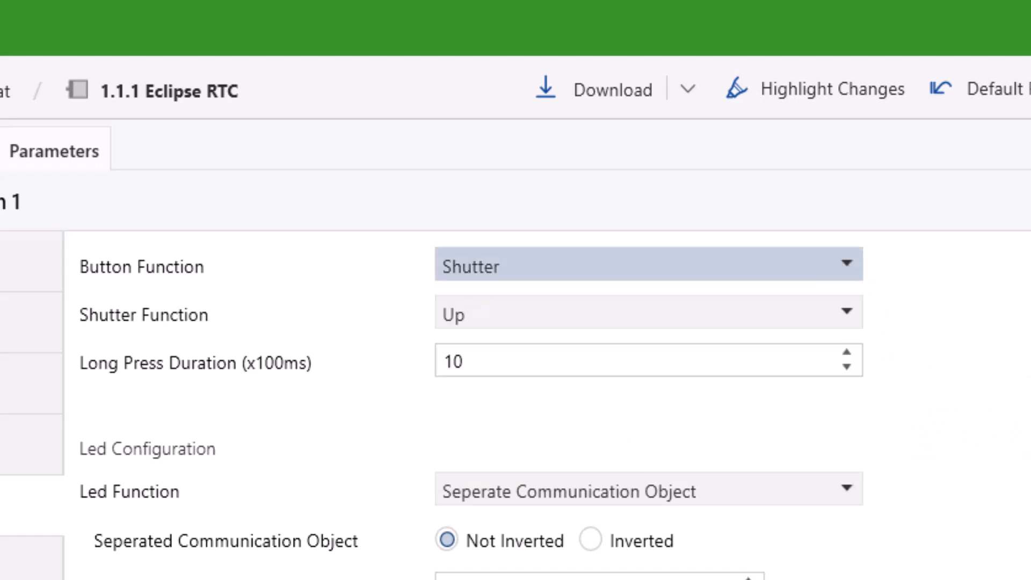
pyautogui.press('Down')
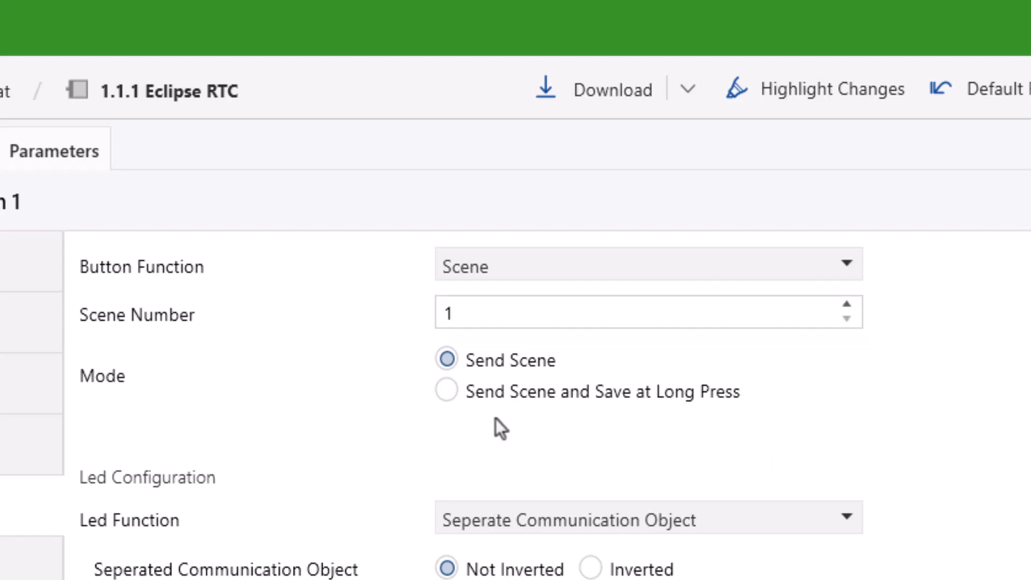
pyautogui.click(448, 391)
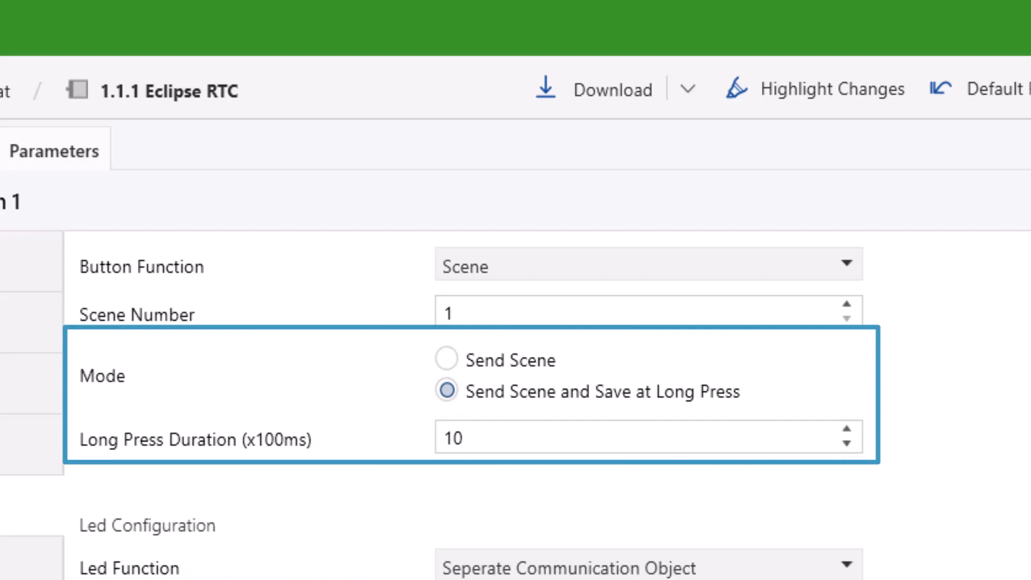
# - Set Button 1's Button Function to Value with Long Press enabled, reviewing the data types offered for Short Press Function
pyautogui.click(848, 263)
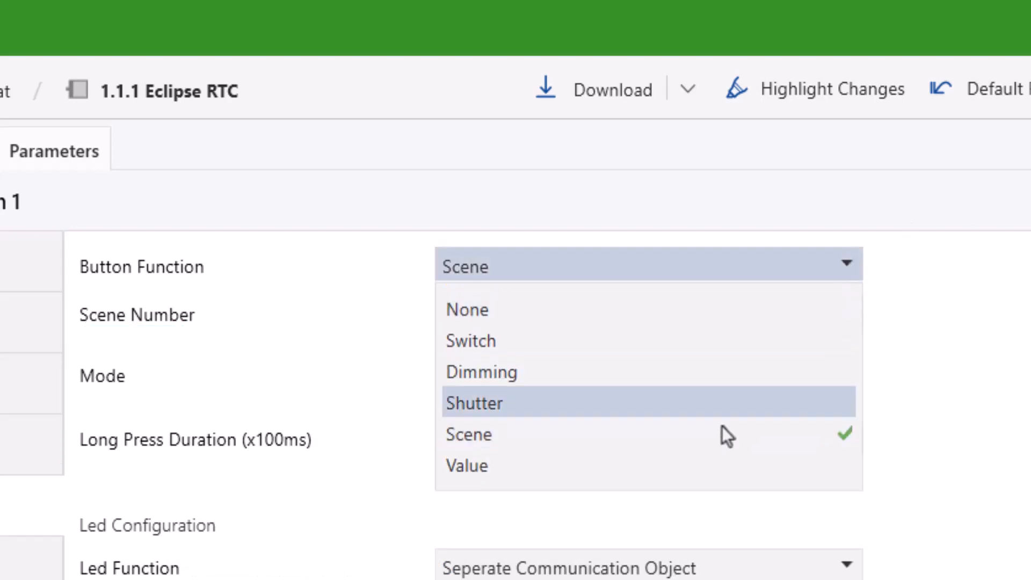
pyautogui.click(676, 465)
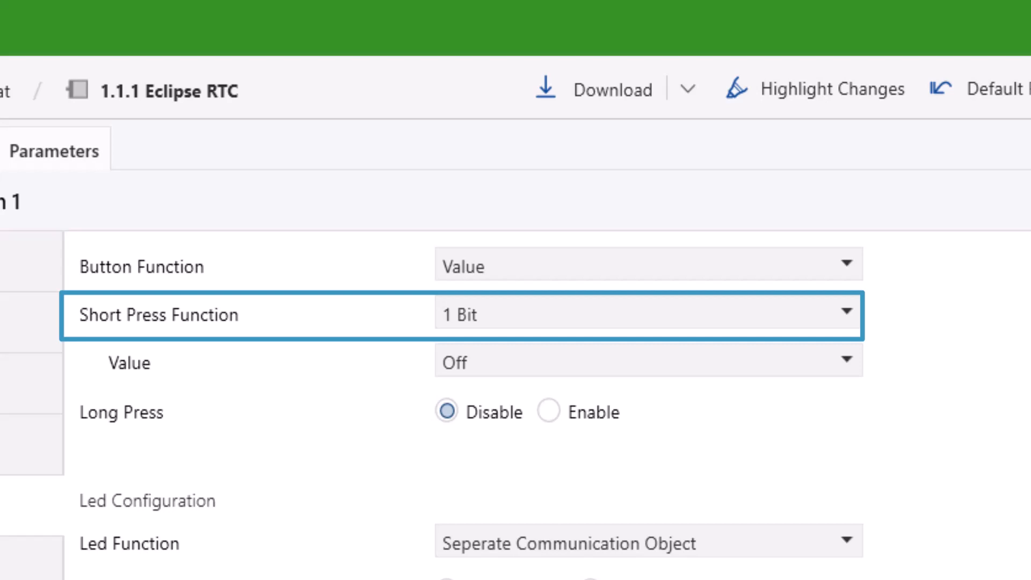
pyautogui.click(813, 311)
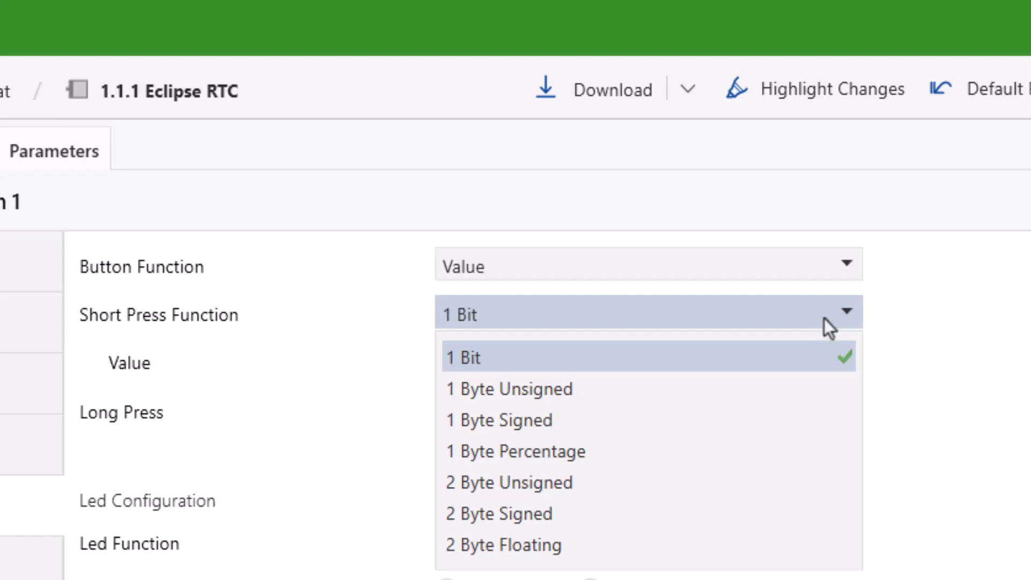
pyautogui.click(842, 315)
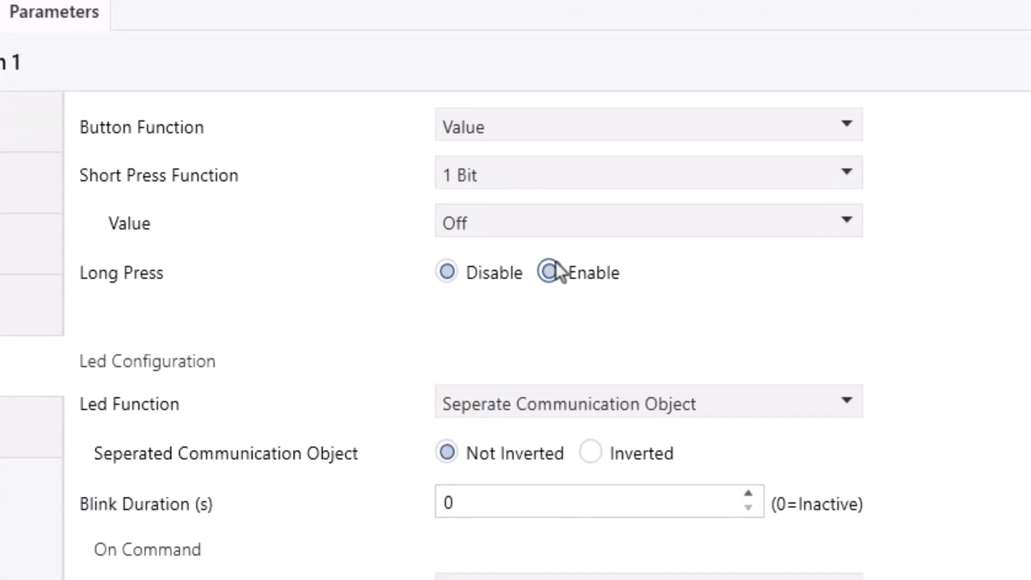
pyautogui.click(555, 263)
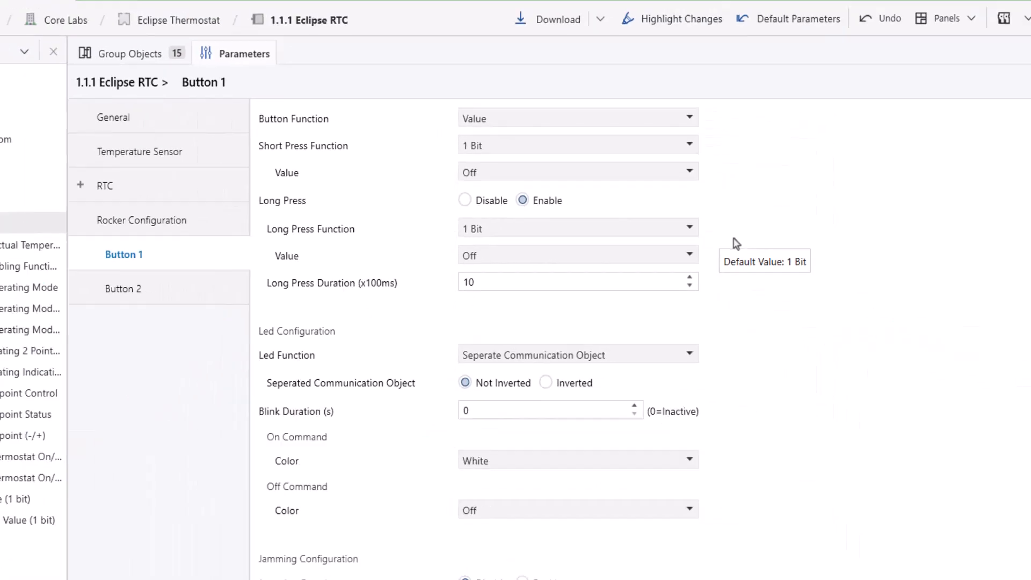
# - Try Button 1's Led Function as Permanently On and as Permanently Off
pyautogui.click(795, 165)
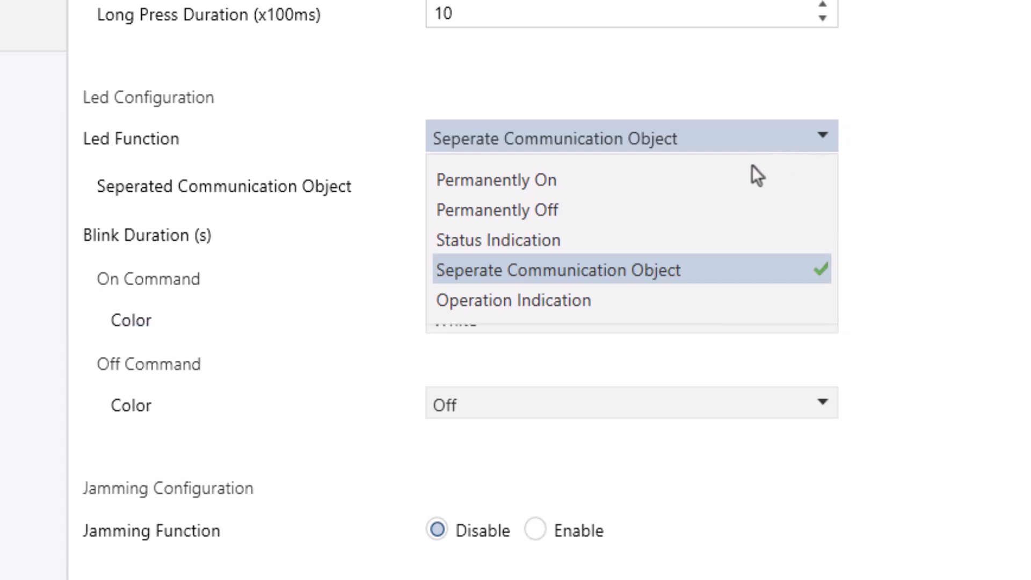
pyautogui.click(720, 179)
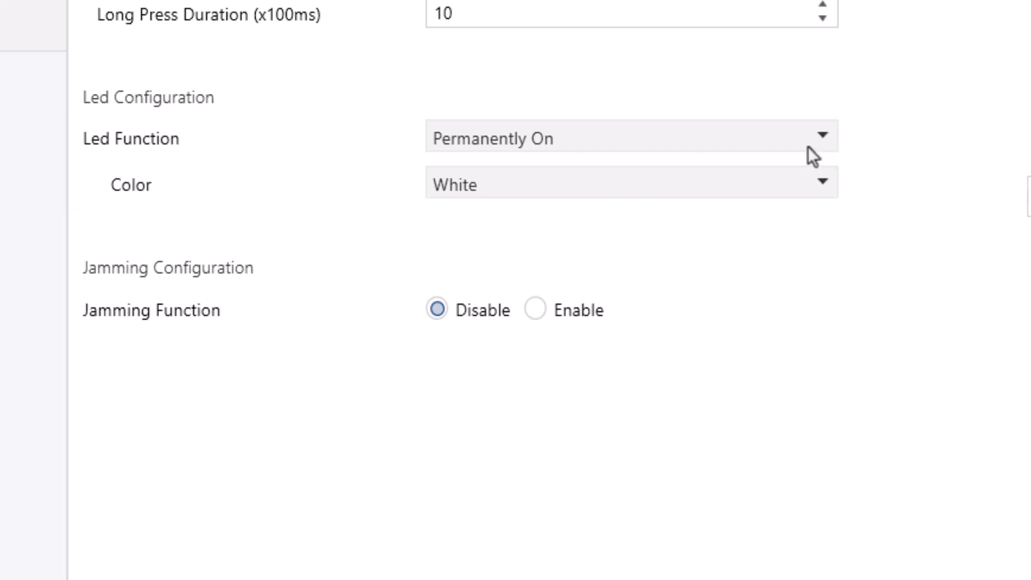
pyautogui.click(788, 138)
pyautogui.click(720, 212)
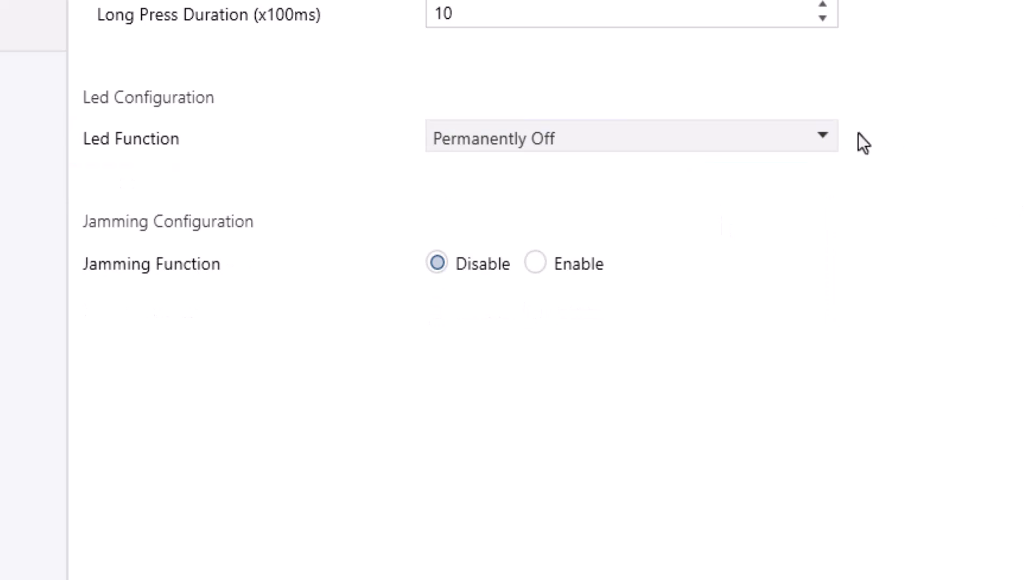
# - Try Button 1's Led Function as Status Indication and as Seperate Communication Object
pyautogui.click(815, 140)
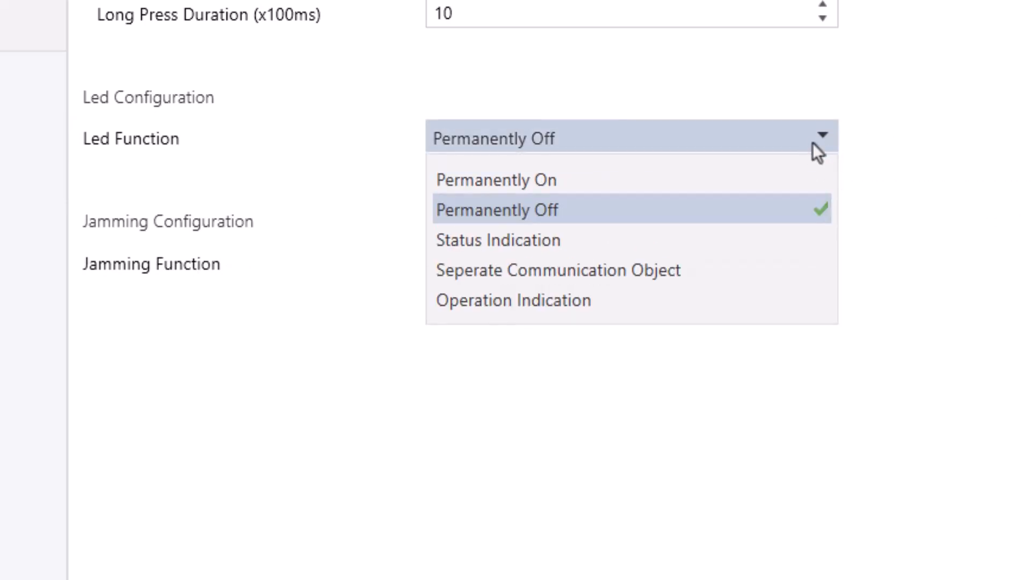
pyautogui.click(761, 237)
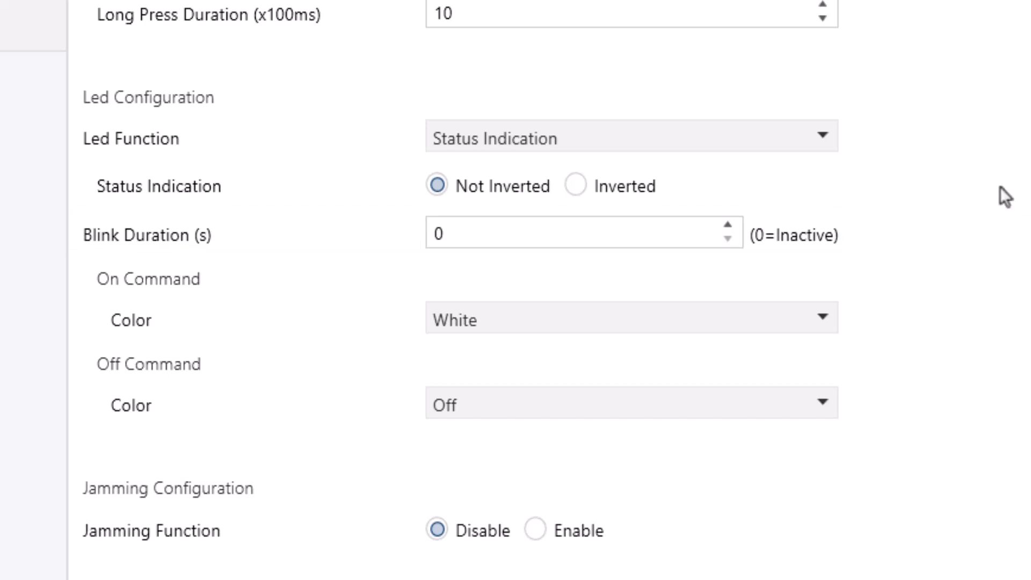
pyautogui.click(818, 138)
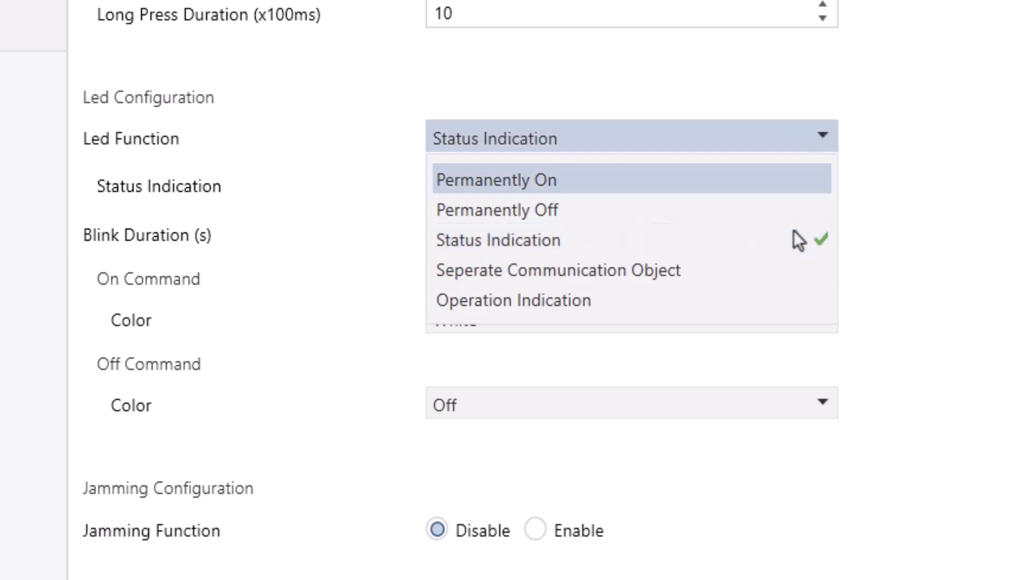
pyautogui.click(782, 269)
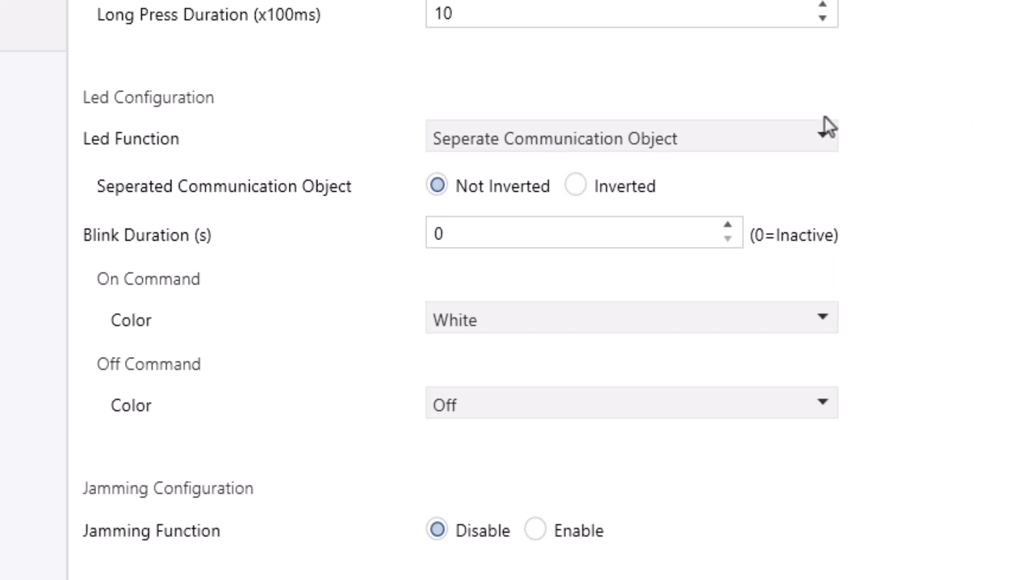
# - Set Button 1's Led Function to Operation Indication
pyautogui.click(813, 137)
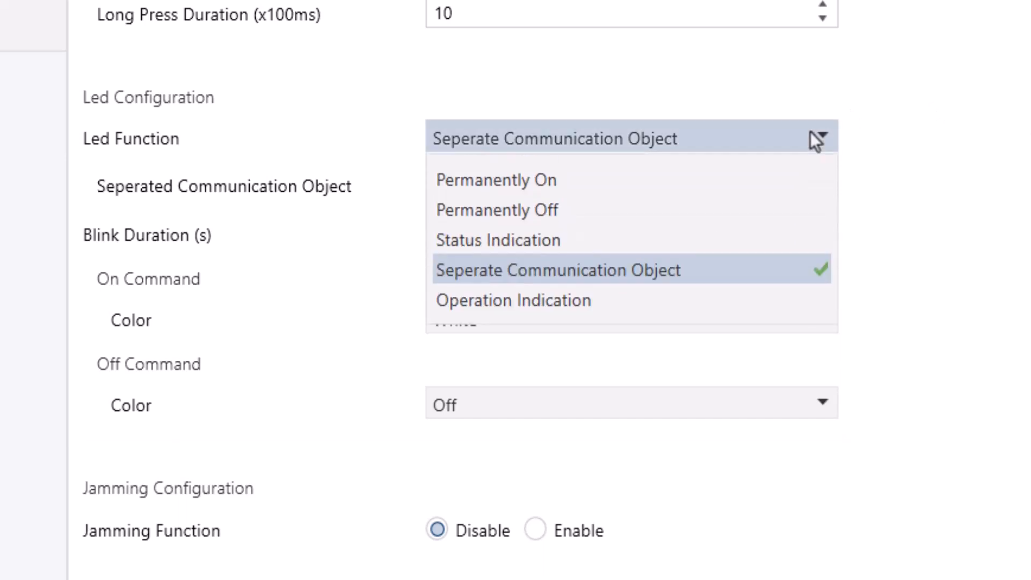
pyautogui.click(765, 299)
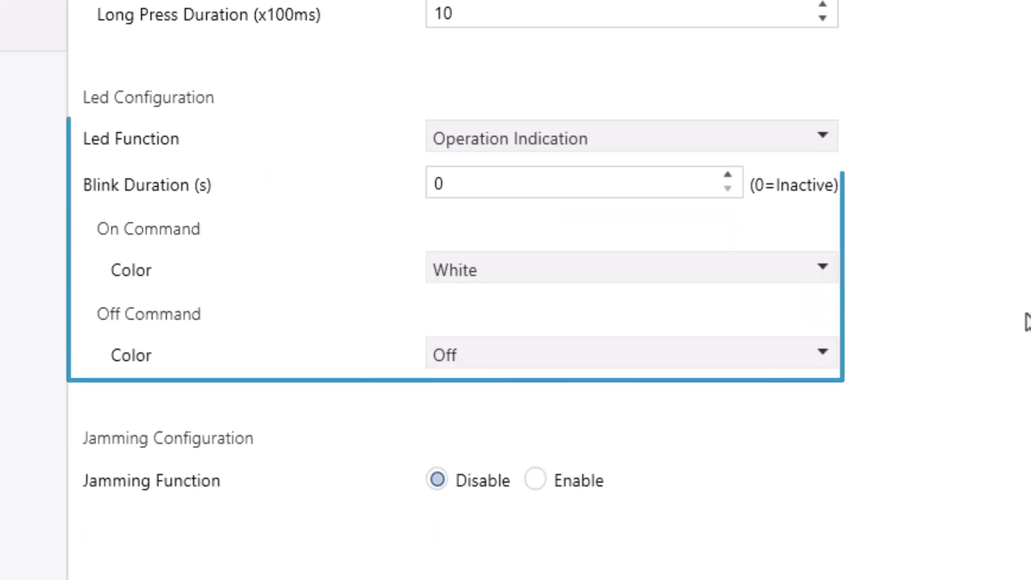